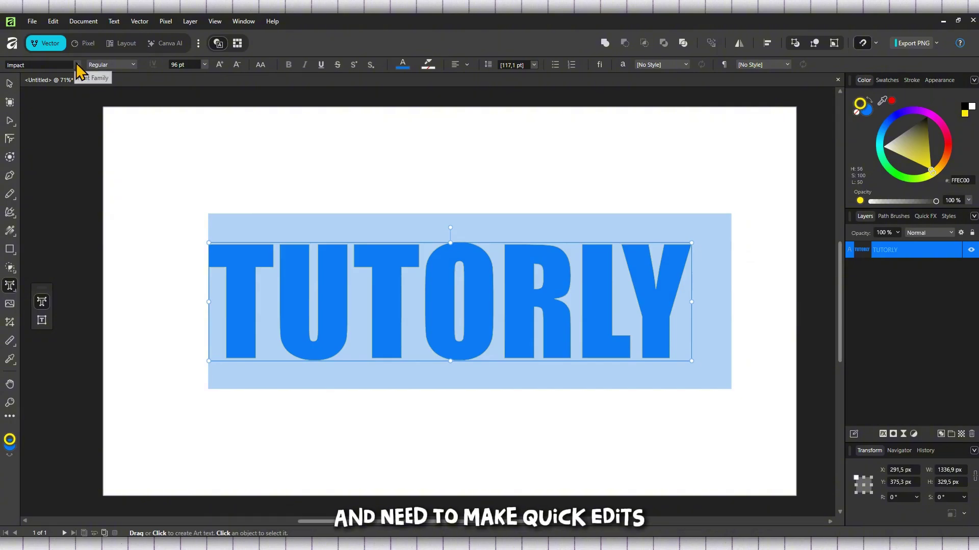
# - Preview various font families from the full font list on the TUTORLY text, leaving it in Impact
pyautogui.click(77, 65)
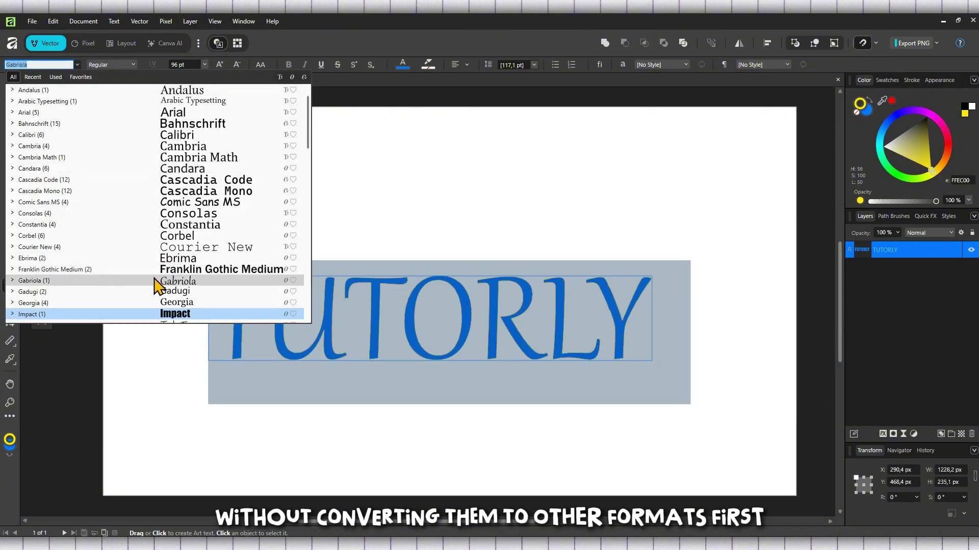
pyautogui.scroll(-1, 155, 285)
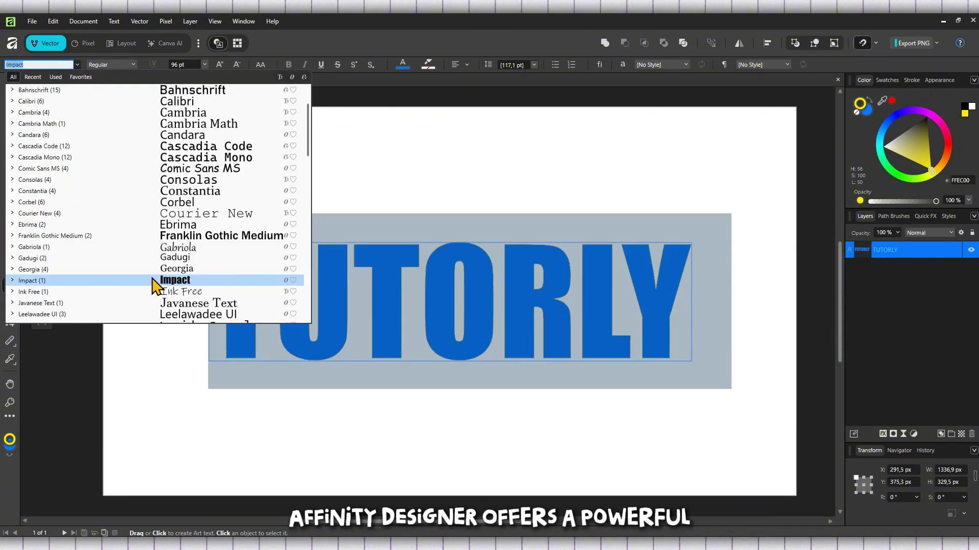
pyautogui.scroll(-8, 156, 286)
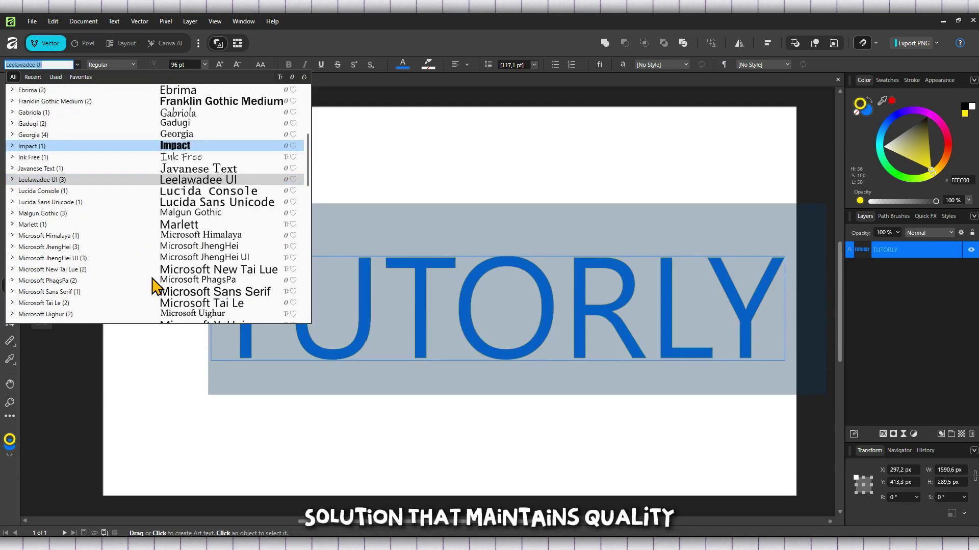
pyautogui.scroll(-1, 155, 286)
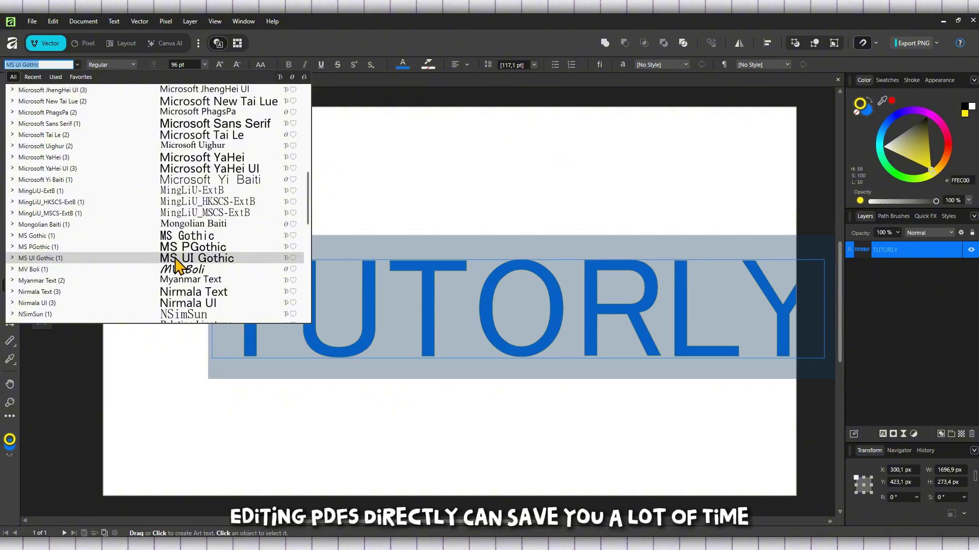
pyautogui.scroll(-6, 173, 270)
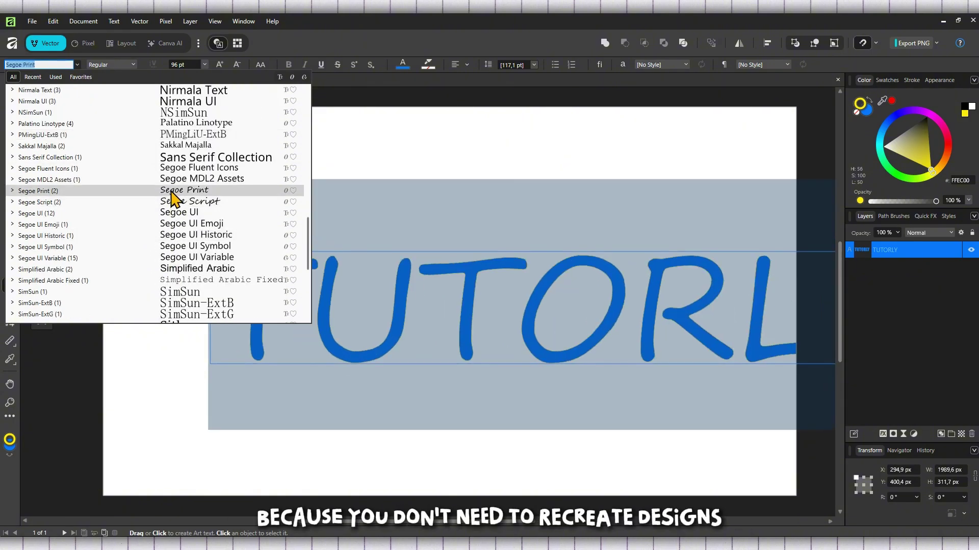
pyautogui.scroll(-4, 162, 235)
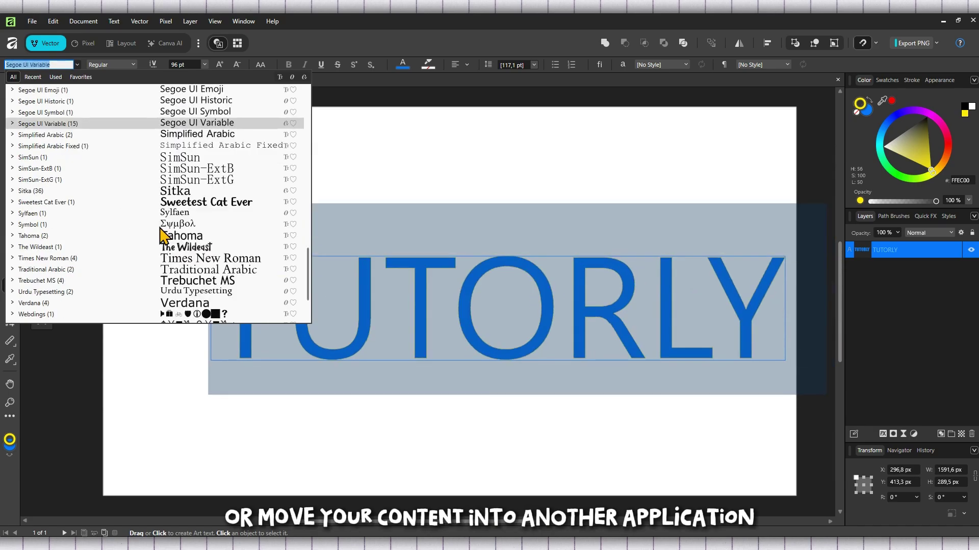
pyautogui.scroll(-2, 187, 246)
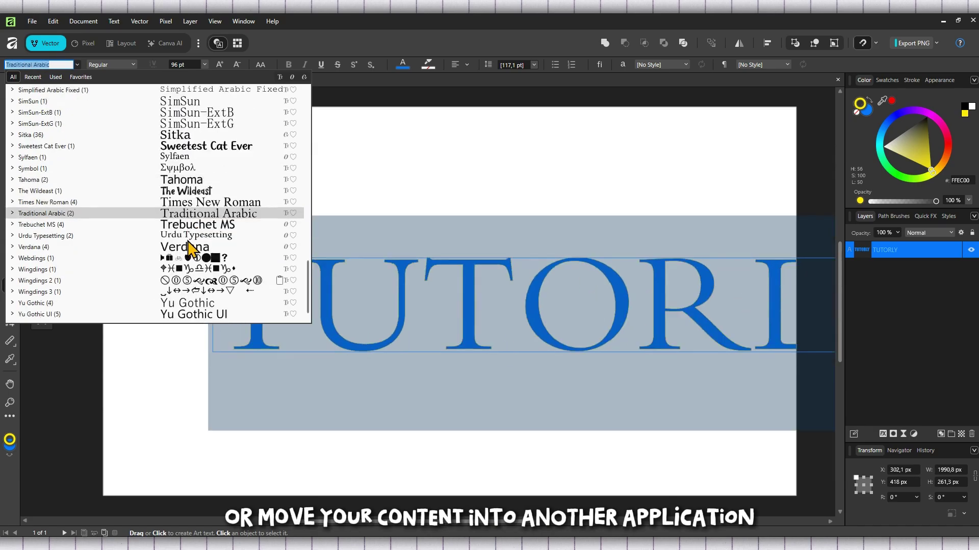
pyautogui.scroll(15, 189, 246)
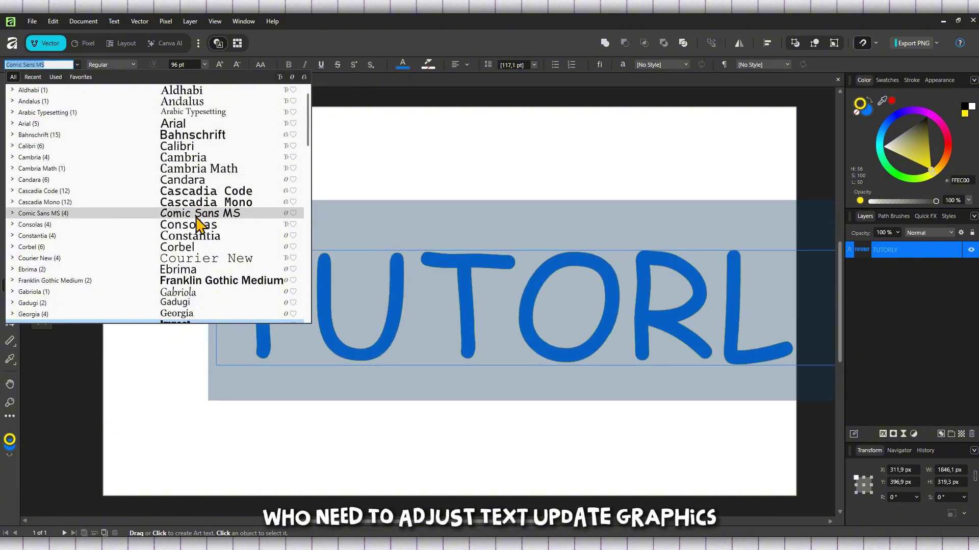
pyautogui.scroll(-4, 189, 245)
pyautogui.click(183, 230)
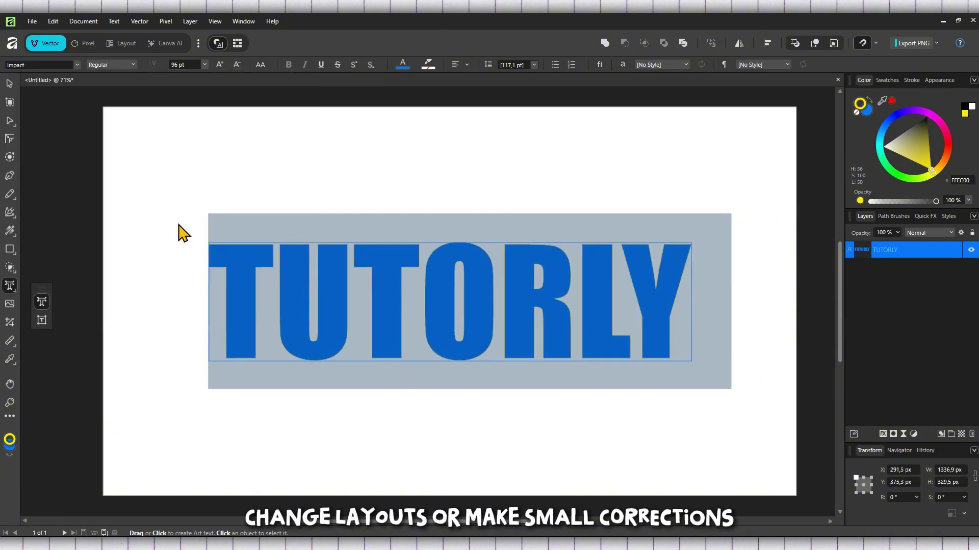
# - Swap the fill and stroke colours of the whole TUTORLY text, giving it a yellow fill and blue outline, and deselect it
pyautogui.click(9, 83)
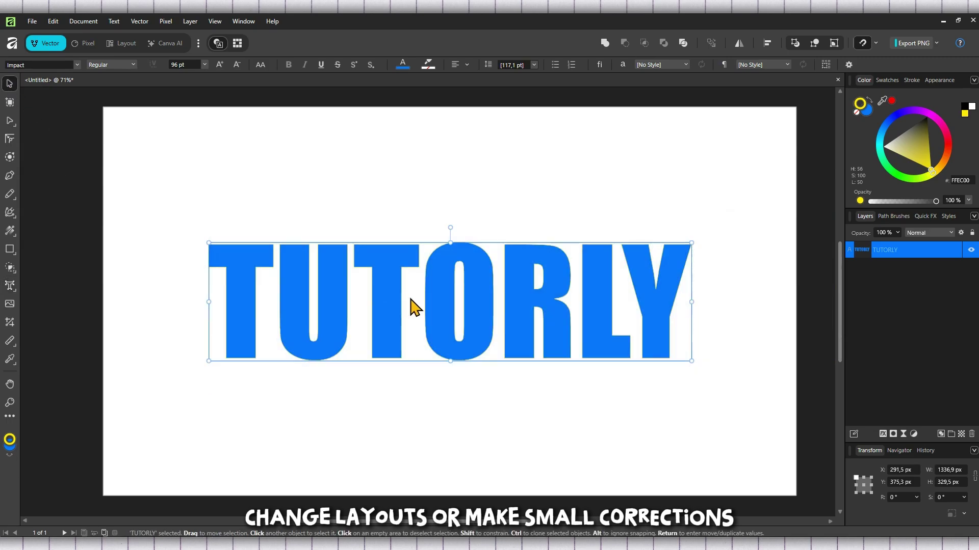
pyautogui.press('t')
pyautogui.hotkey('ctrl', 'a')
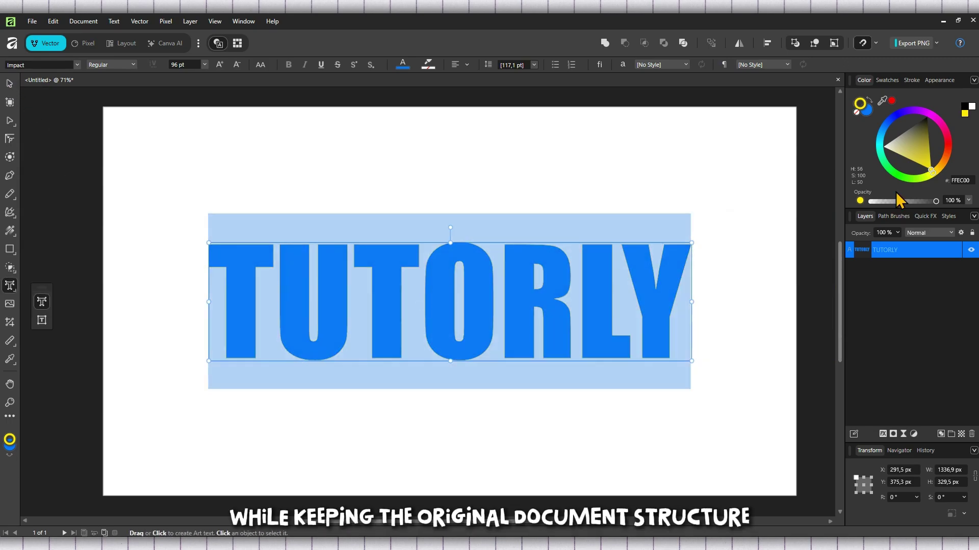
pyautogui.click(869, 100)
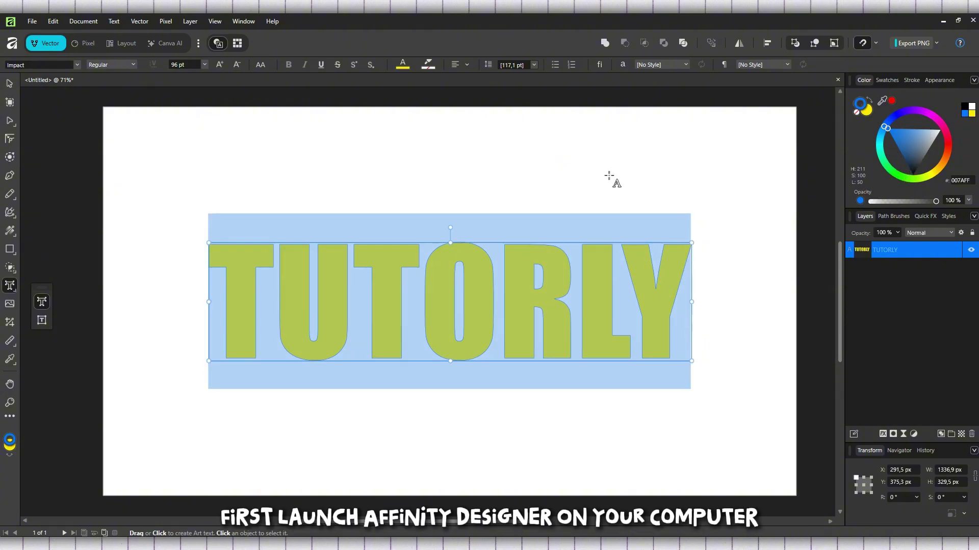
pyautogui.press('Escape')
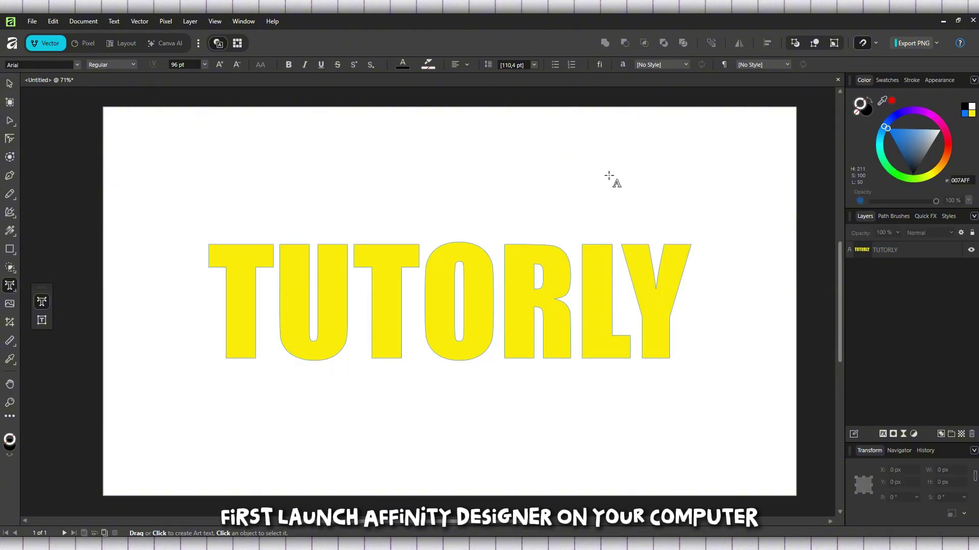
pyautogui.click(6, 84)
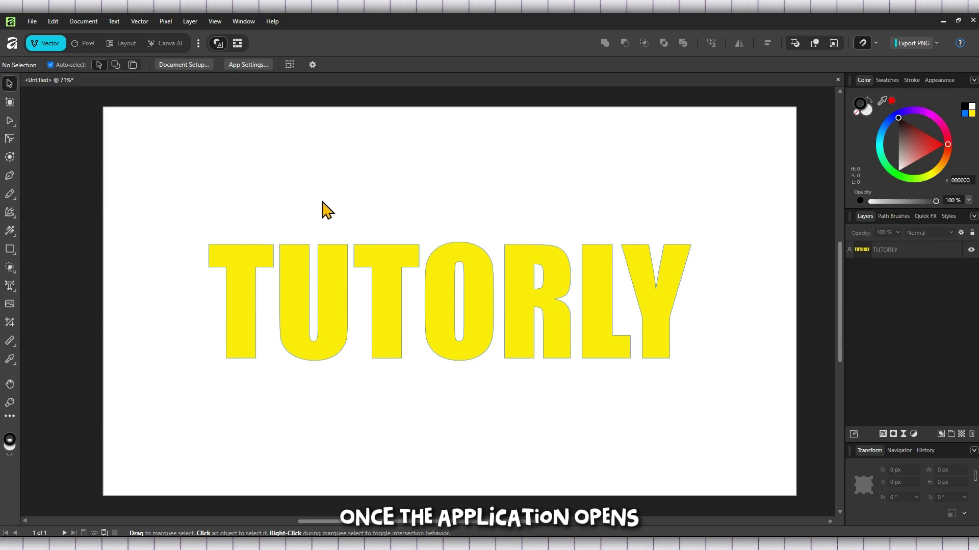
# - Open the PDF "Orange and Blue Minimalist Food Magazine Cover" from the Downloads folder
pyautogui.click(33, 21)
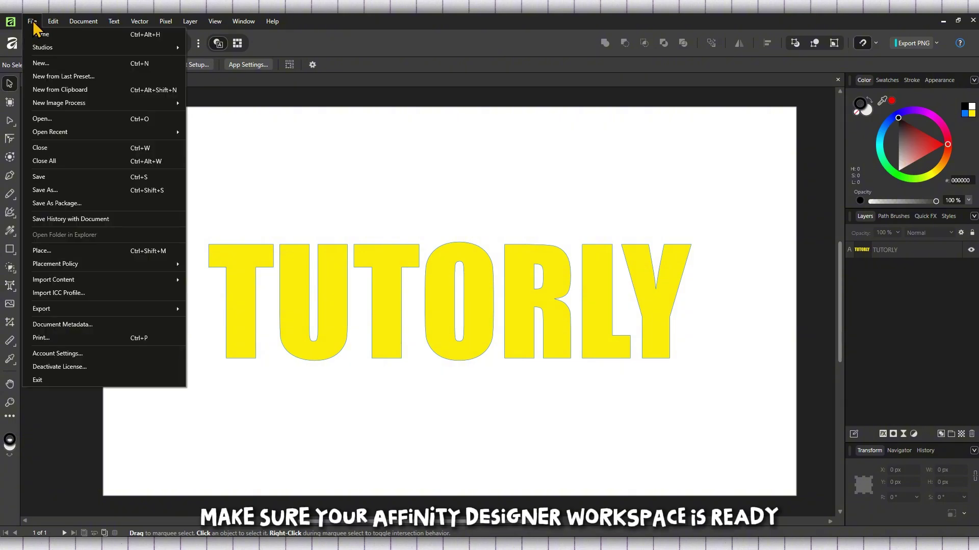
pyautogui.click(33, 20)
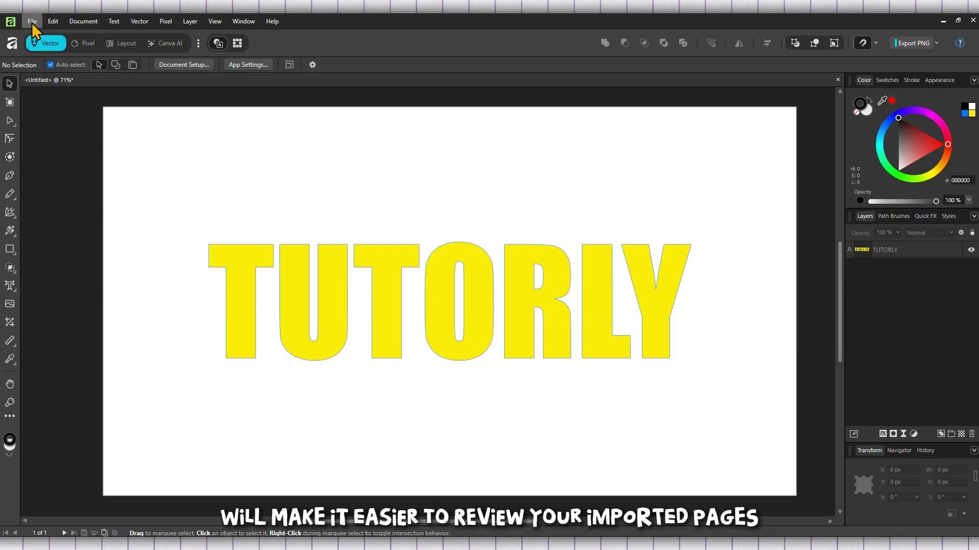
pyautogui.click(32, 22)
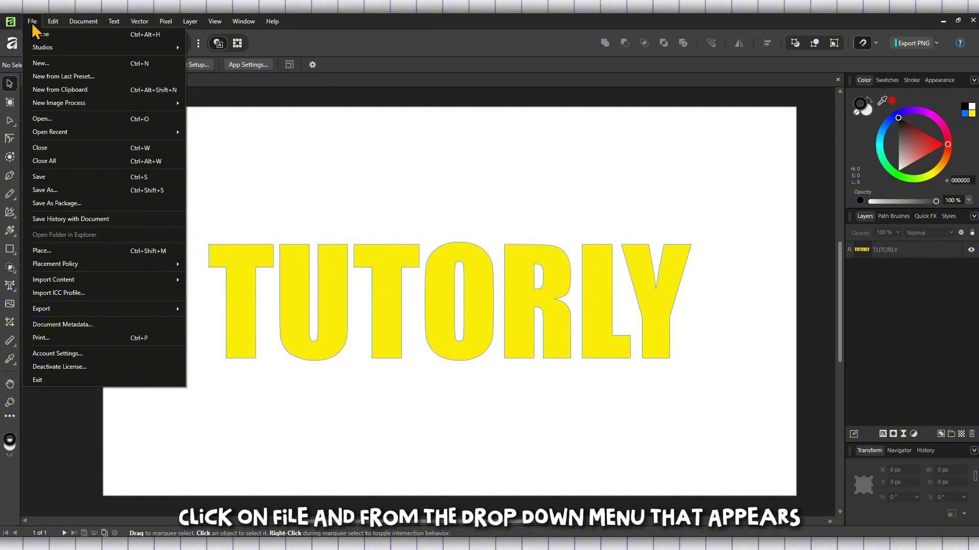
pyautogui.click(95, 121)
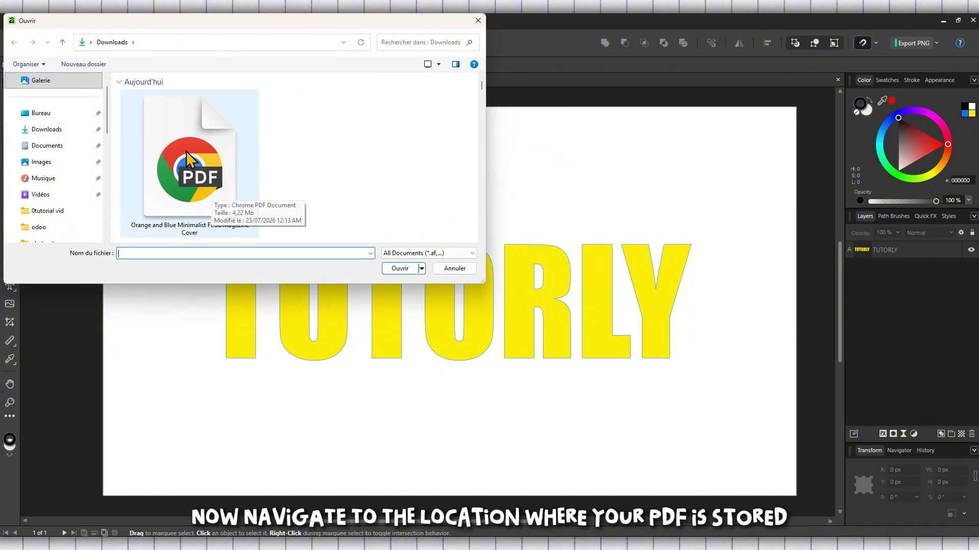
pyautogui.click(183, 168)
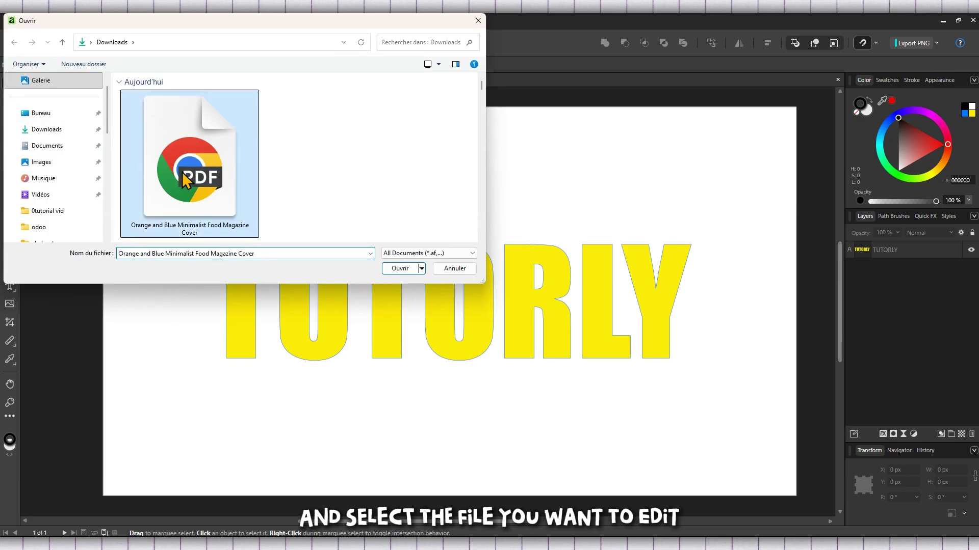
pyautogui.click(402, 270)
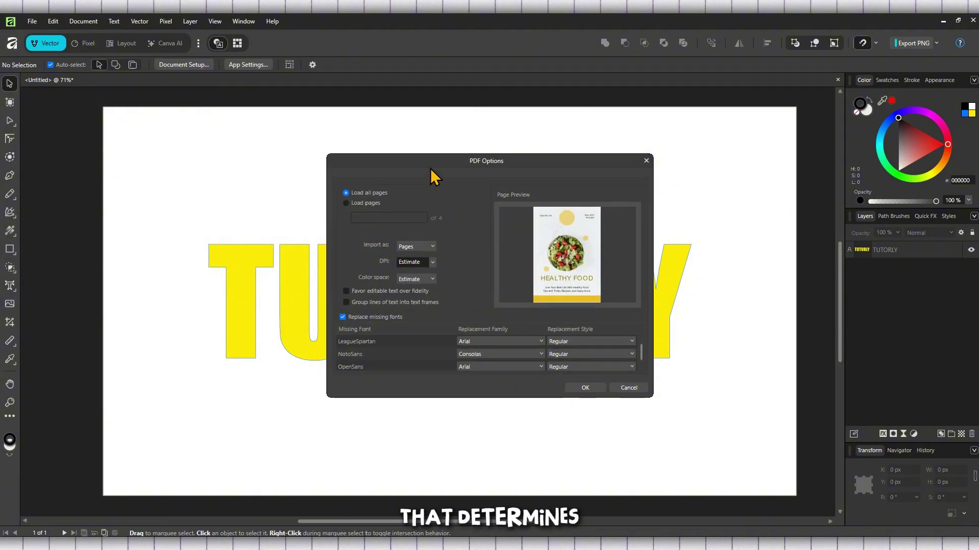
# - Switch the PDF import to loading specific pages and back to Load all pages
pyautogui.moveTo(428, 163); pyautogui.dragTo(381, 164)
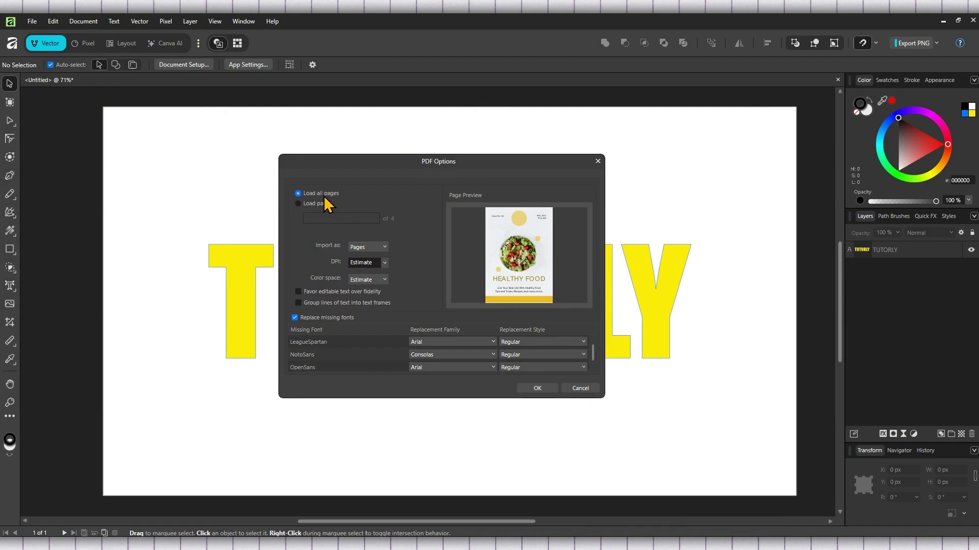
pyautogui.click(299, 204)
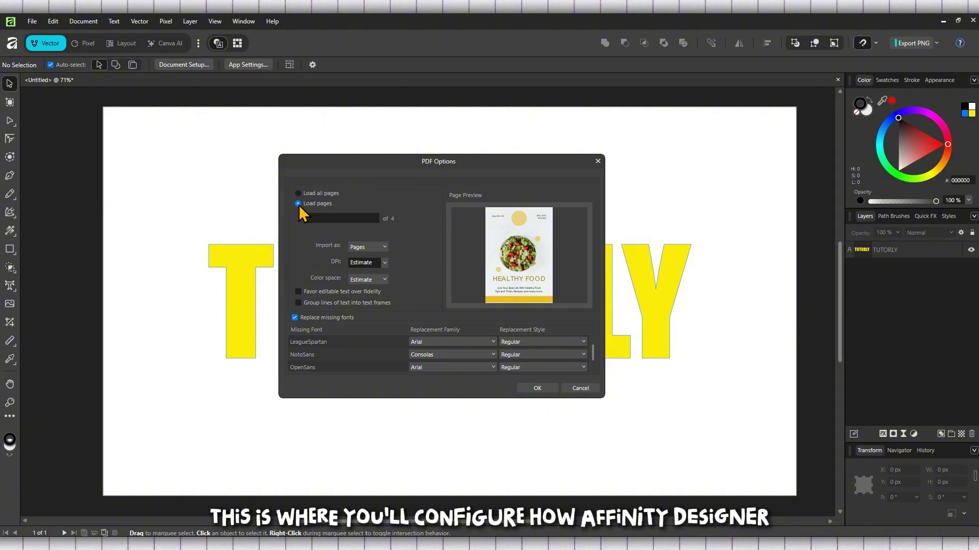
pyautogui.click(299, 194)
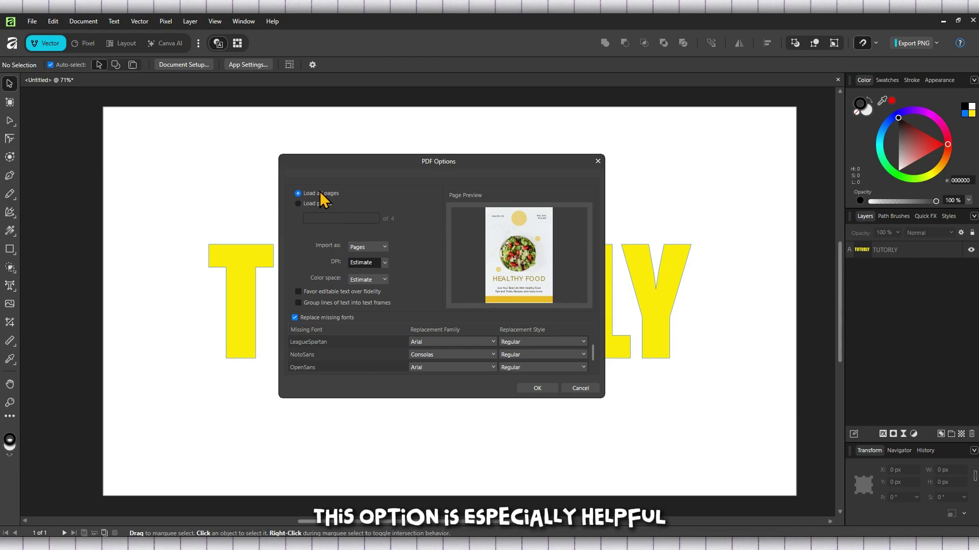
# - Review how the PDF can be imported, trying Artboards and setting the import type back to Pages
pyautogui.click(386, 248)
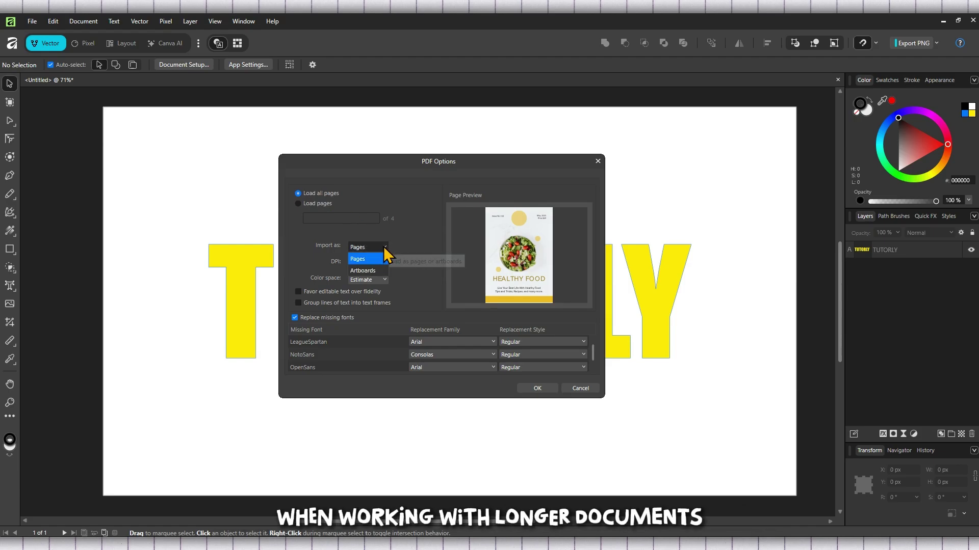
pyautogui.click(386, 248)
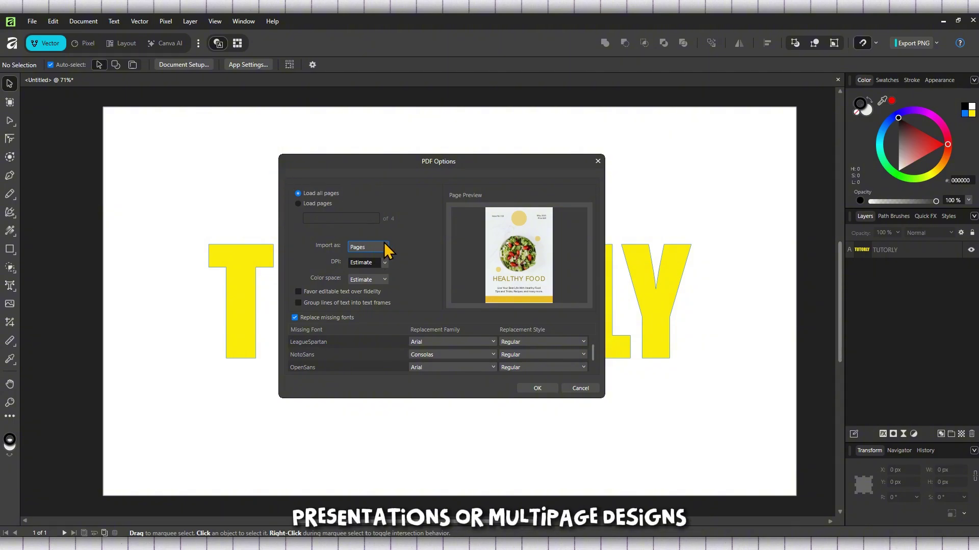
pyautogui.click(384, 244)
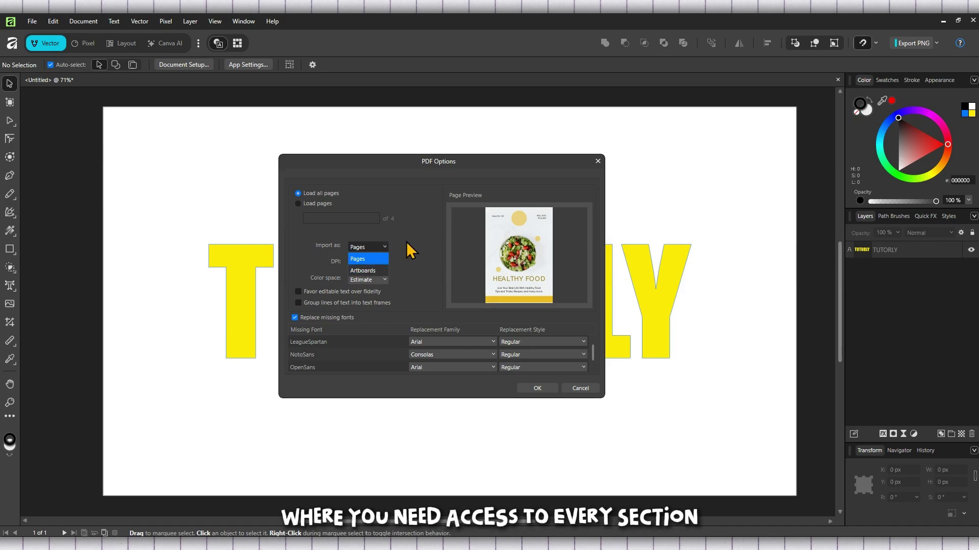
pyautogui.click(406, 243)
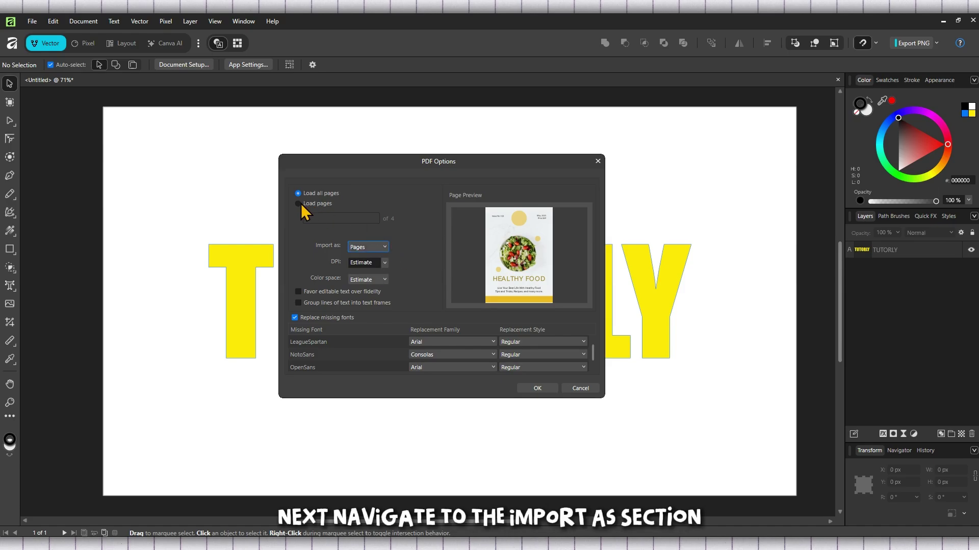
pyautogui.click(385, 246)
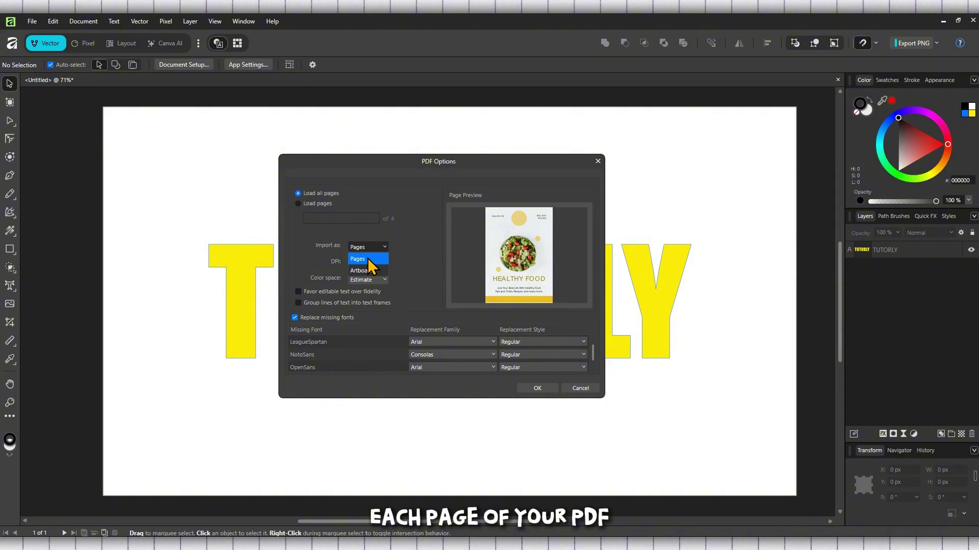
pyautogui.click(368, 258)
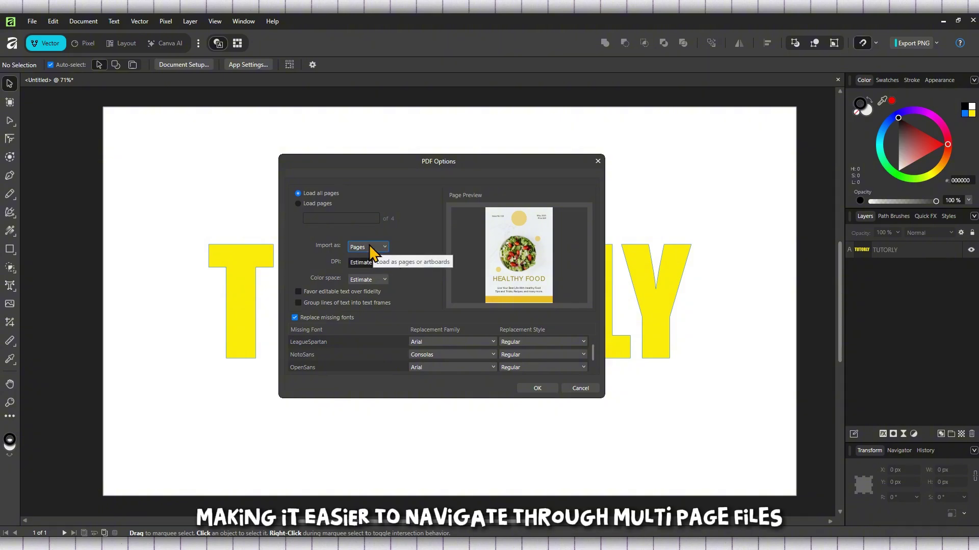
pyautogui.click(373, 248)
pyautogui.click(368, 270)
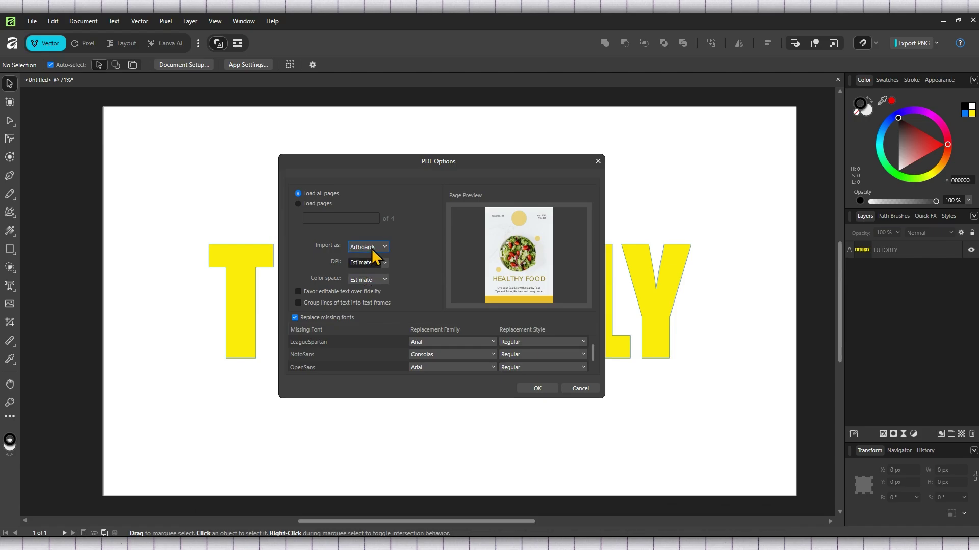
pyautogui.click(372, 249)
pyautogui.click(369, 259)
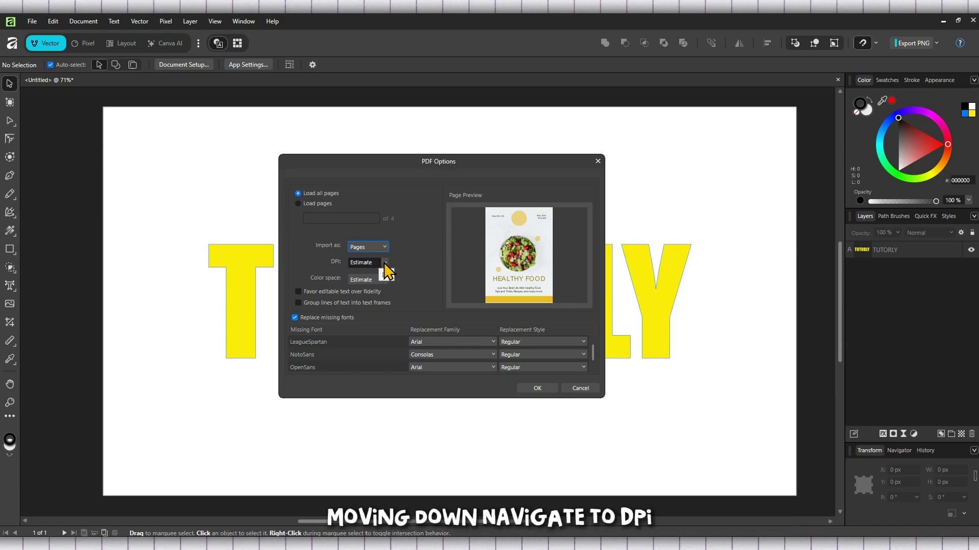
# - Examine the available DPI and color space choices for the PDF import, leaving both on Estimate
pyautogui.click(385, 263)
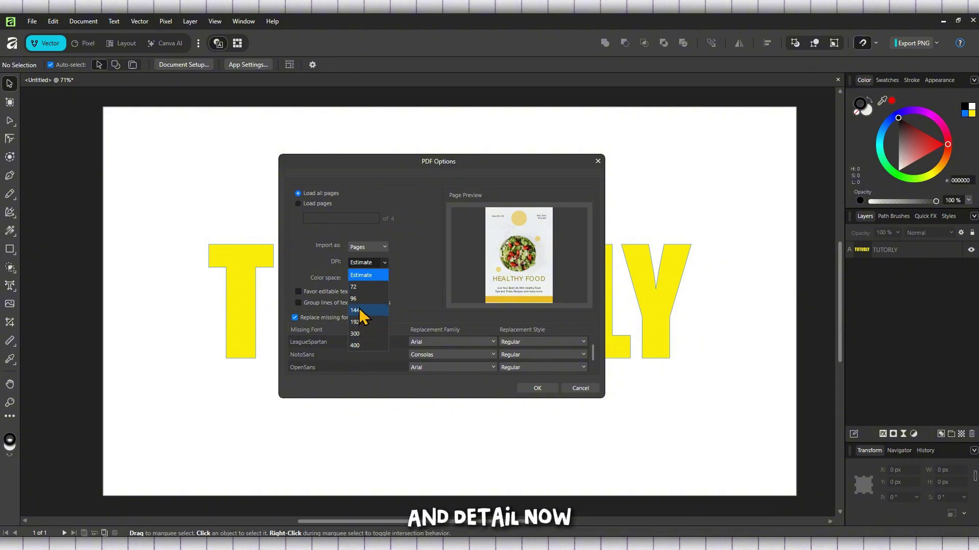
pyautogui.click(383, 274)
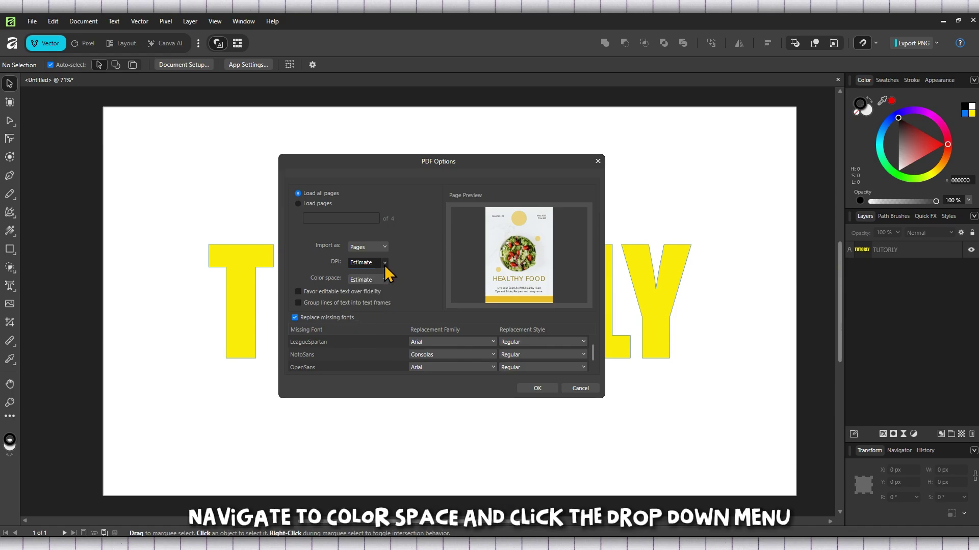
pyautogui.click(382, 279)
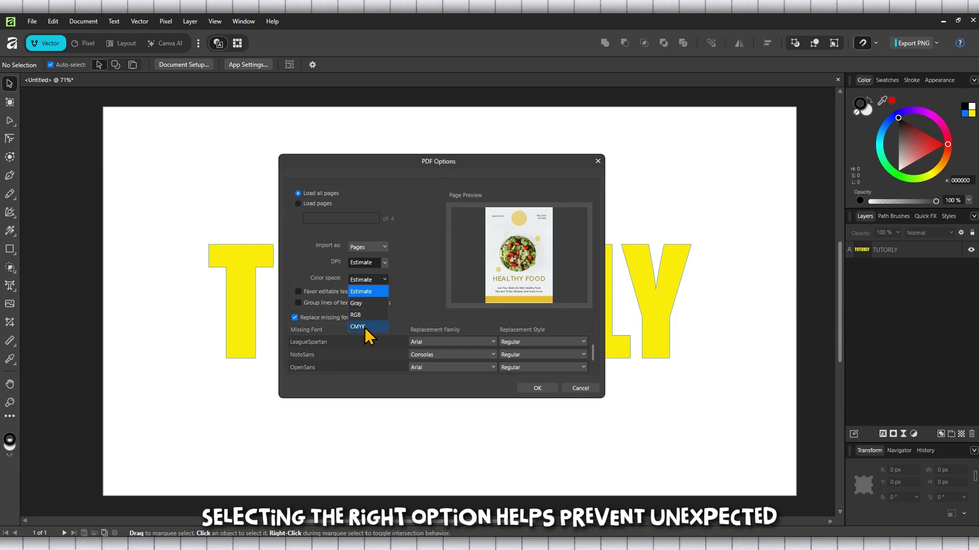
pyautogui.click(385, 284)
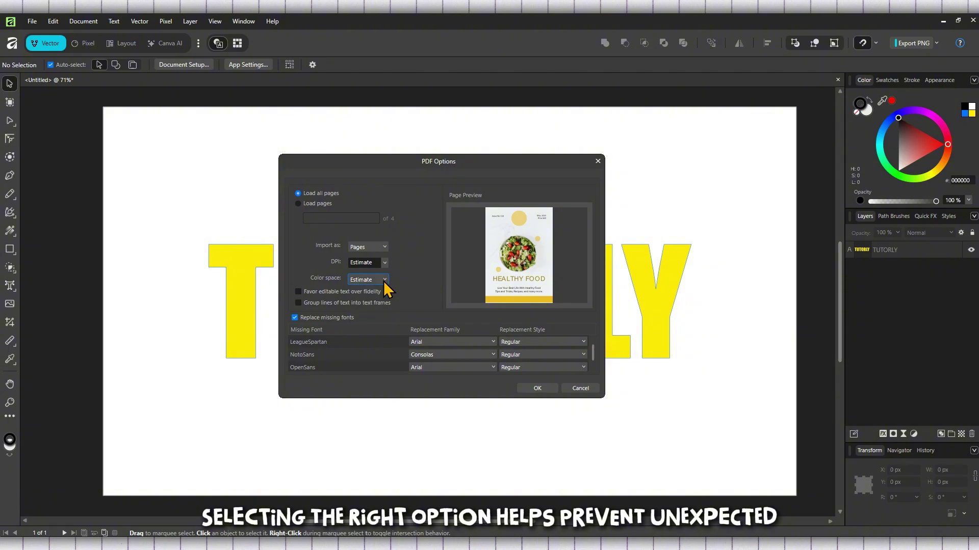
# - Set the PDF import to favor editable text over fidelity, keep the color space on Estimate, and import the document
pyautogui.click(385, 284)
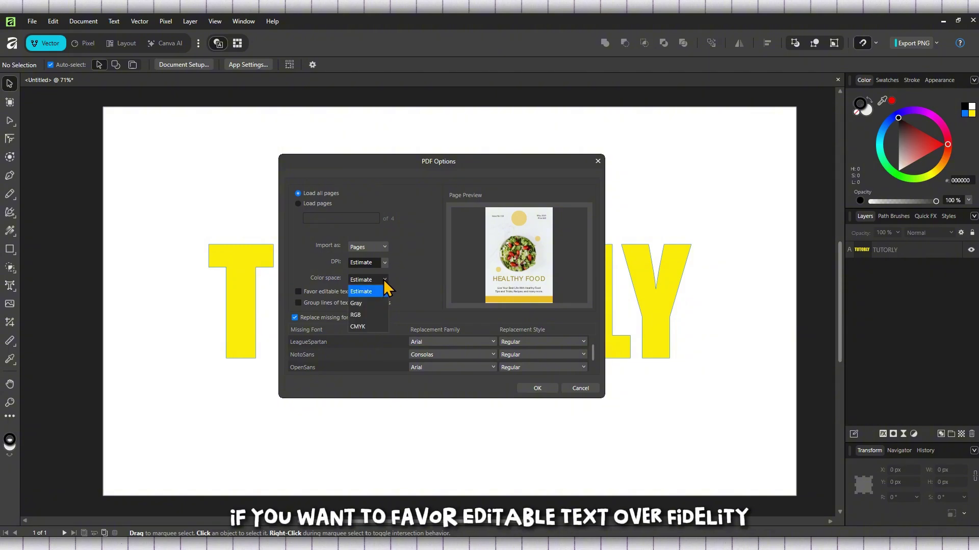
pyautogui.click(384, 282)
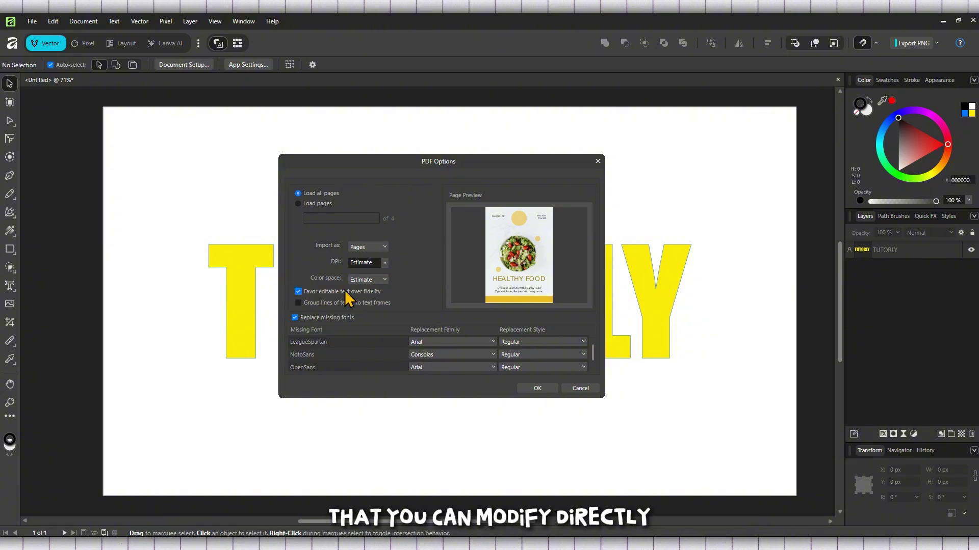
pyautogui.click(298, 293)
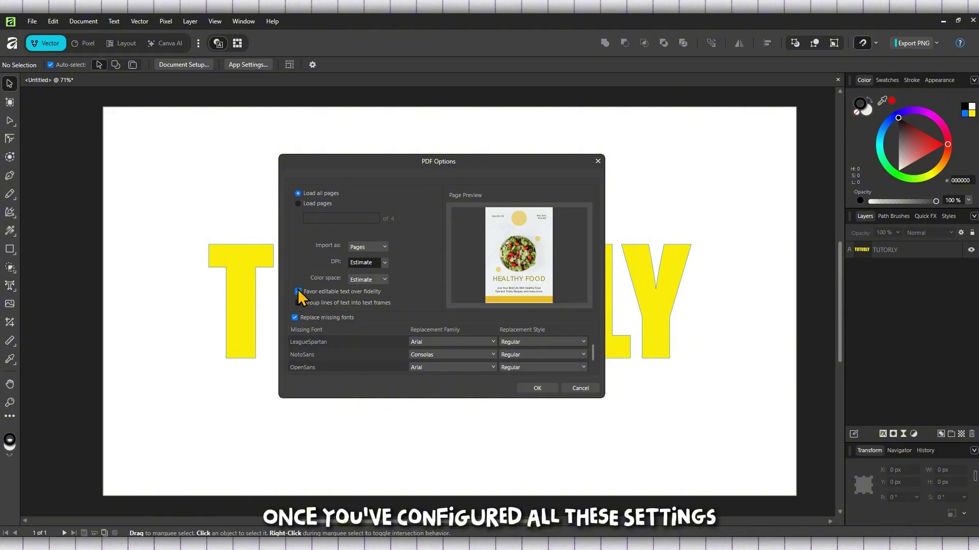
pyautogui.click(537, 390)
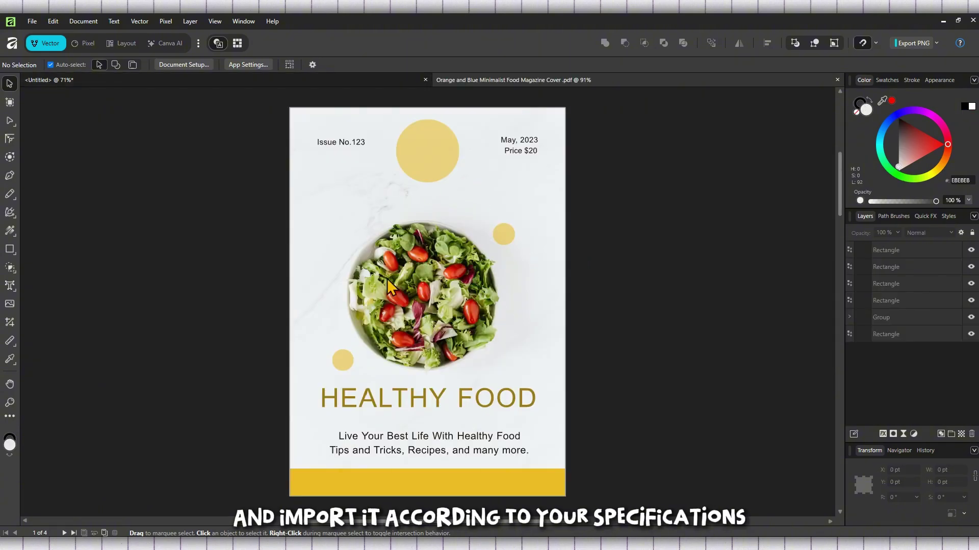
# - Examine the pages of the imported magazine PDF from the cover through to the last page and return to the cover
pyautogui.scroll(-1, 387, 268)
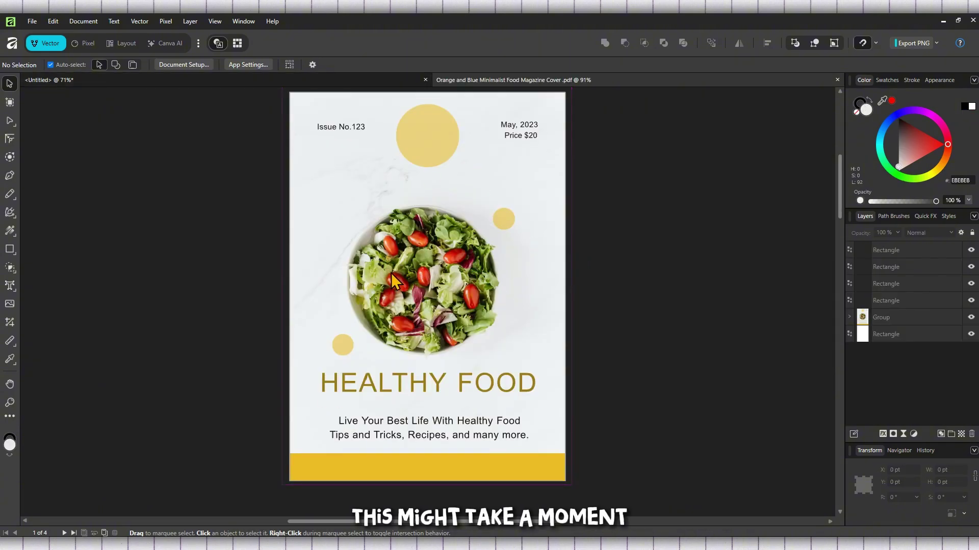
pyautogui.scroll(-3, 392, 276)
pyautogui.scroll(-10, 393, 277)
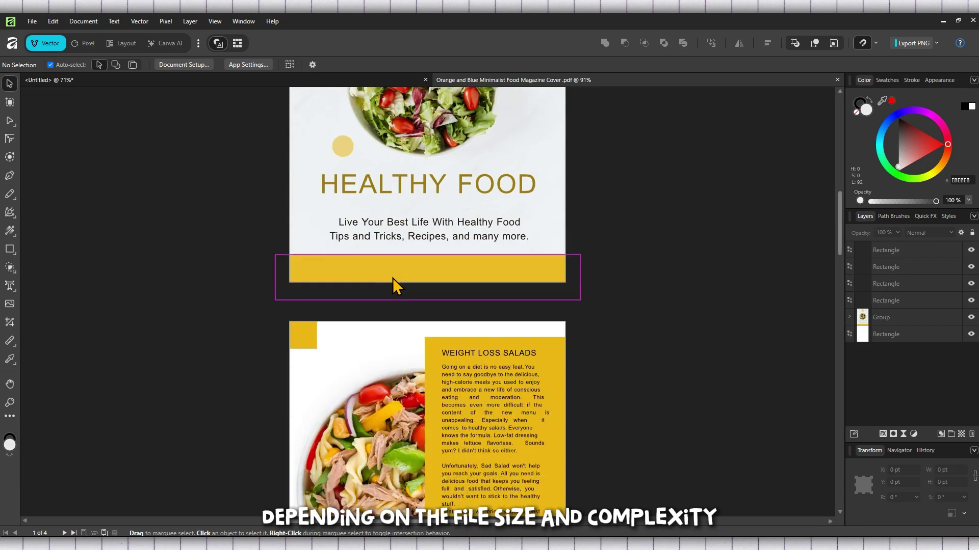
pyautogui.scroll(-9, 392, 278)
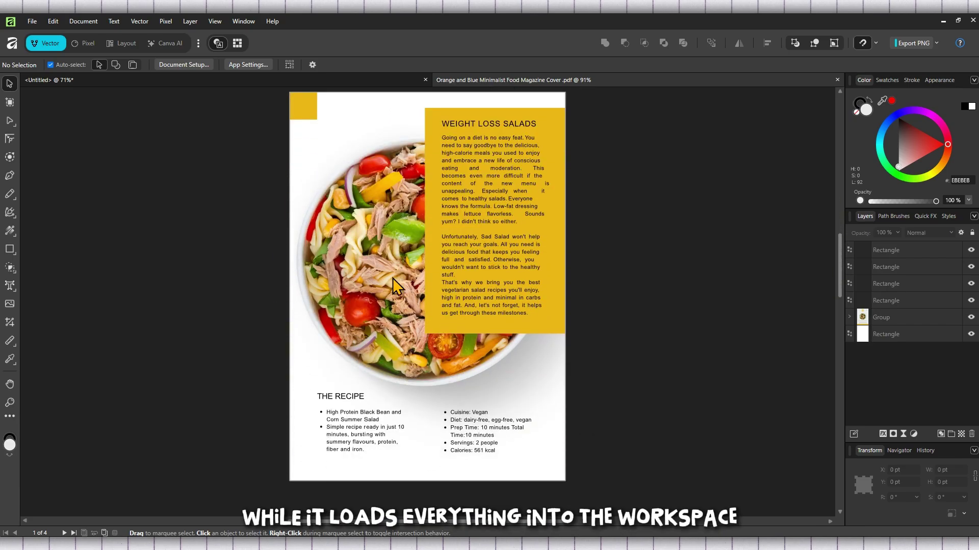
pyautogui.scroll(-16, 392, 277)
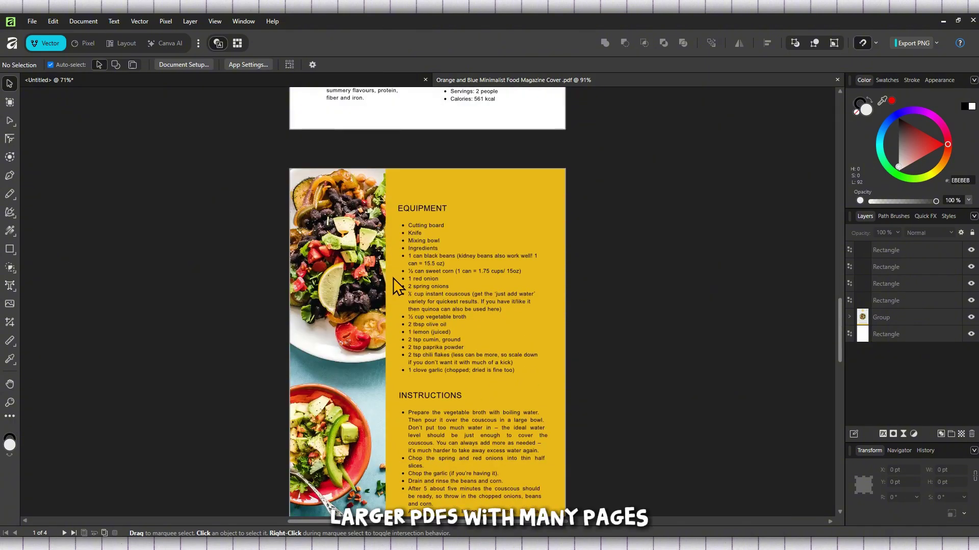
pyautogui.scroll(-11, 393, 278)
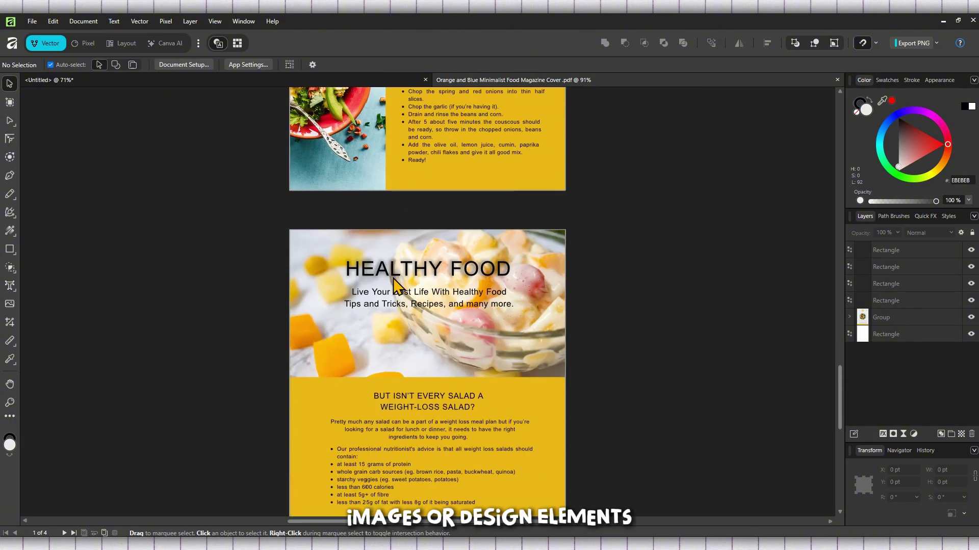
pyautogui.scroll(-6, 393, 278)
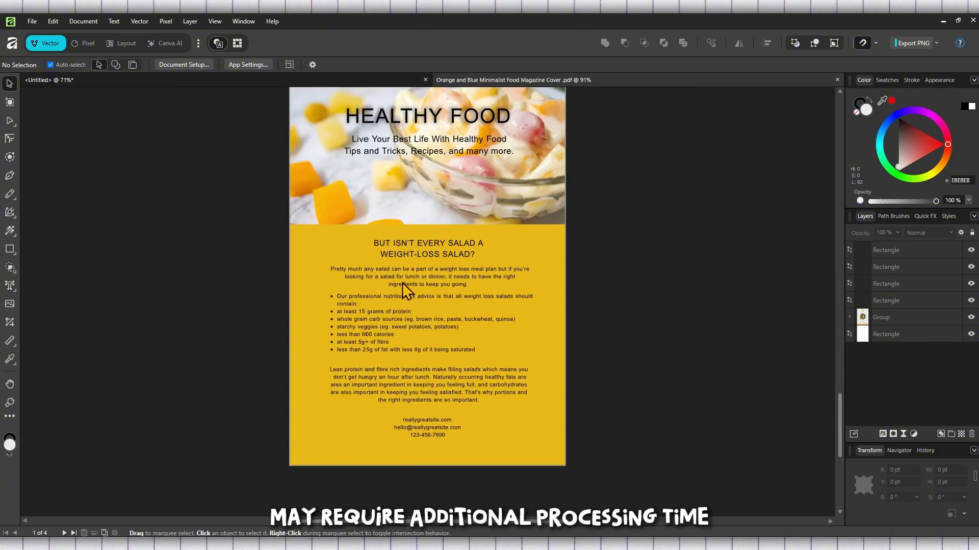
pyautogui.moveTo(840, 433); pyautogui.dragTo(835, 219)
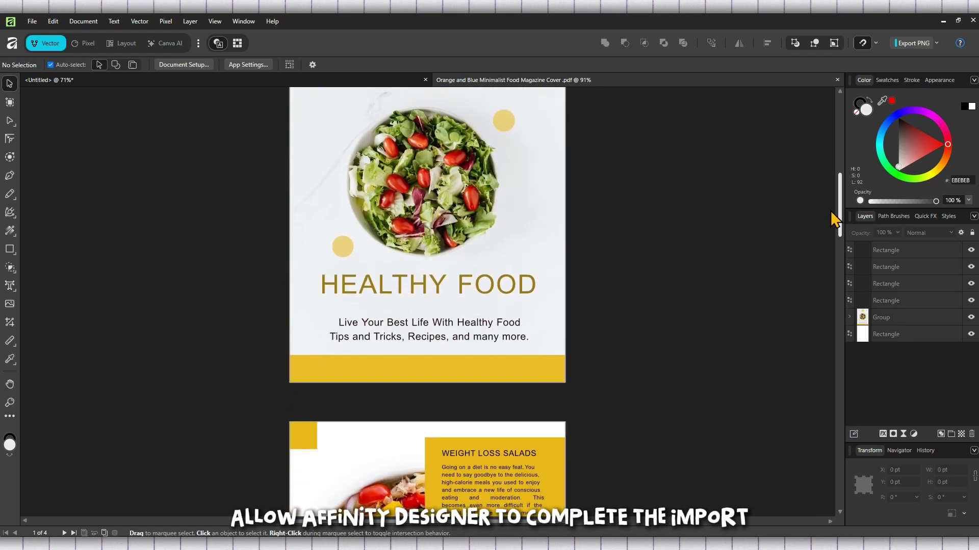
# - Select the nested group inside the cover page's main artwork group
pyautogui.click(423, 291)
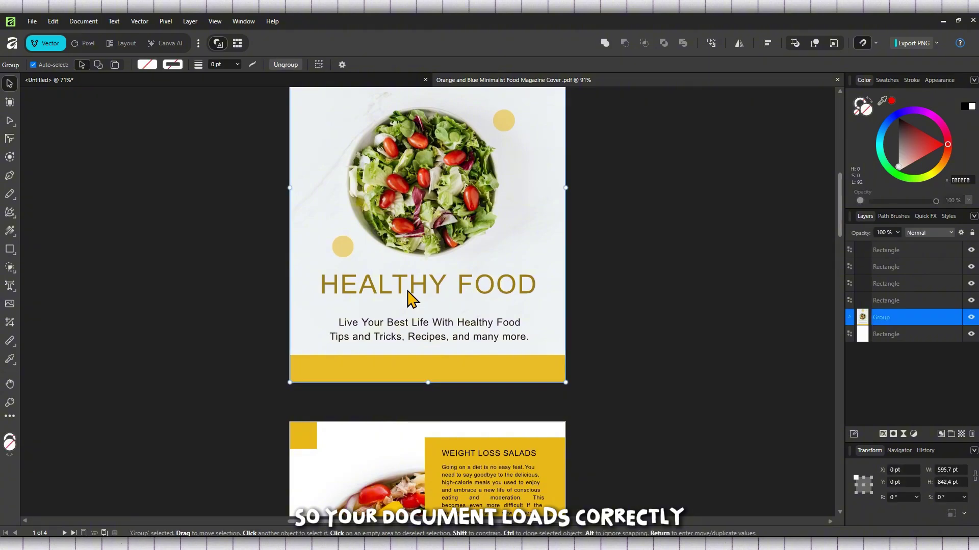
pyautogui.doubleClick(422, 289)
pyautogui.scroll(2, 680, 287)
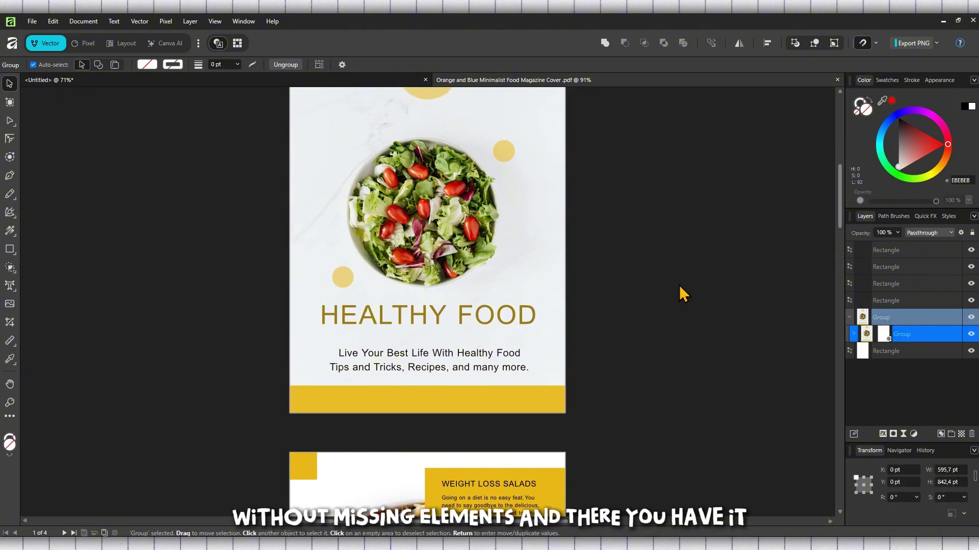
pyautogui.scroll(1, 678, 284)
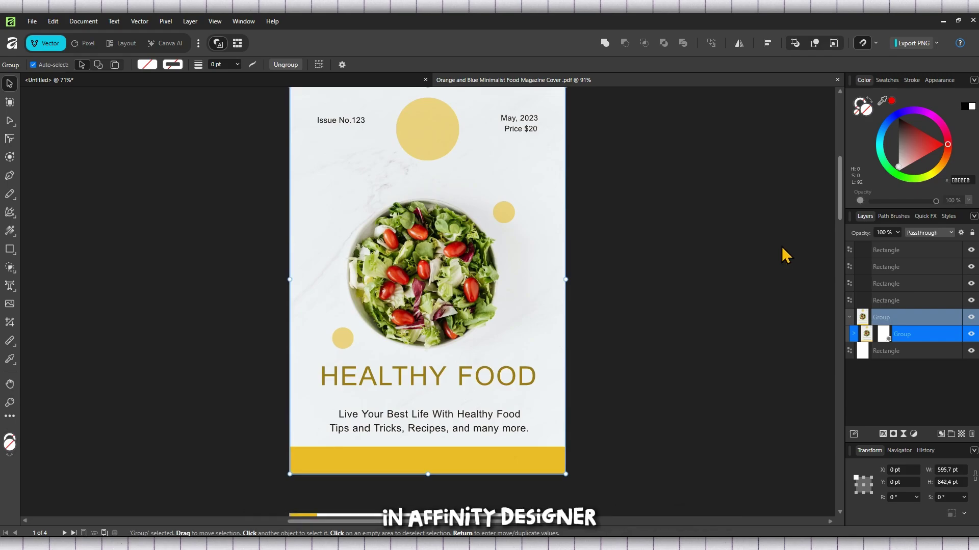
# - Add the art text "TUTORLY" at about 100 pt above the salad bowl on the cover page
pyautogui.click(9, 286)
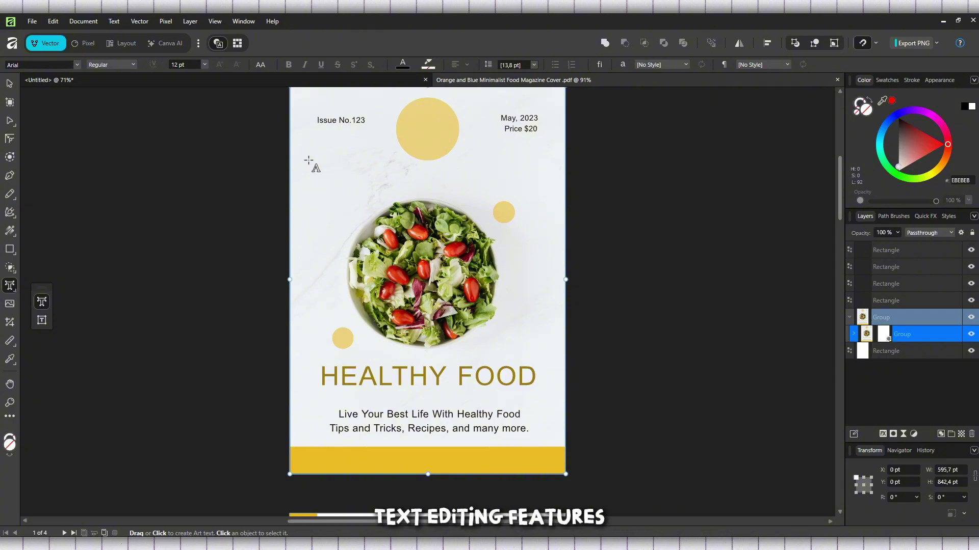
pyautogui.moveTo(339, 149); pyautogui.dragTo(392, 183)
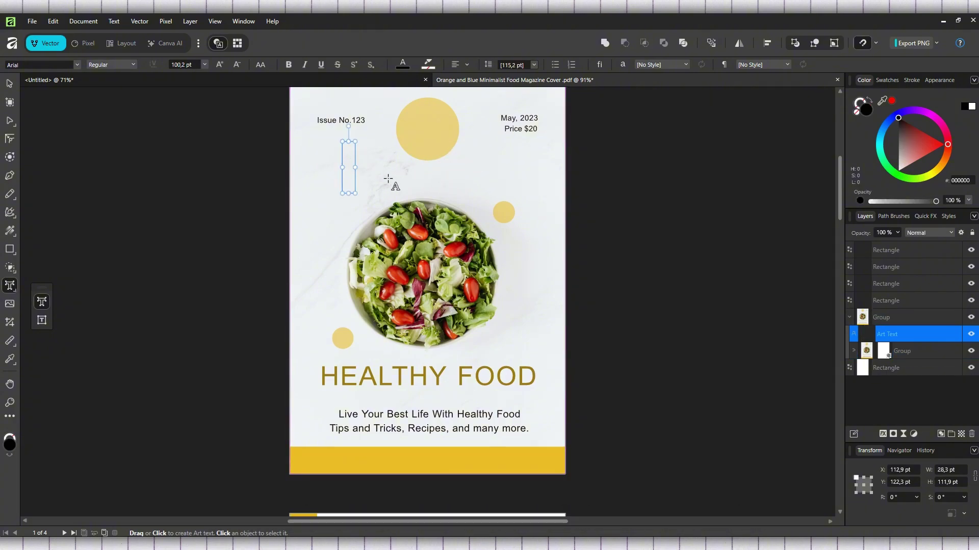
pyautogui.write('TUTORLK')
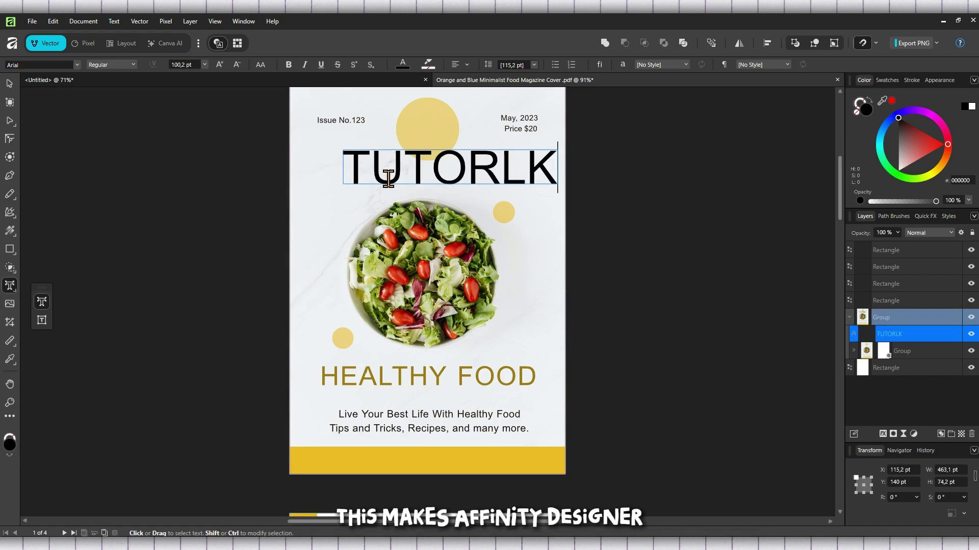
pyautogui.press('BackSpace')
pyautogui.write('Y')
pyautogui.press('Escape')
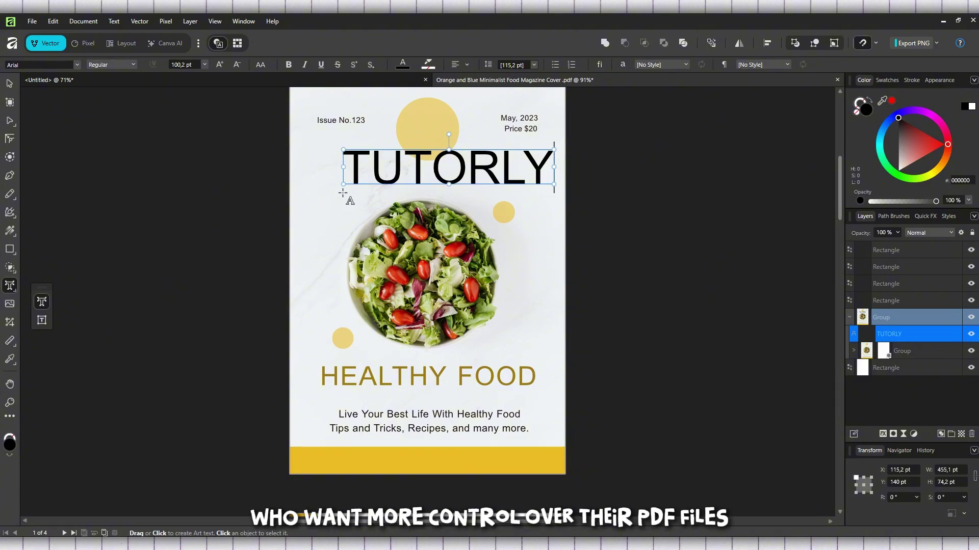
pyautogui.moveTo(343, 149); pyautogui.dragTo(386, 192)
pyautogui.click(9, 83)
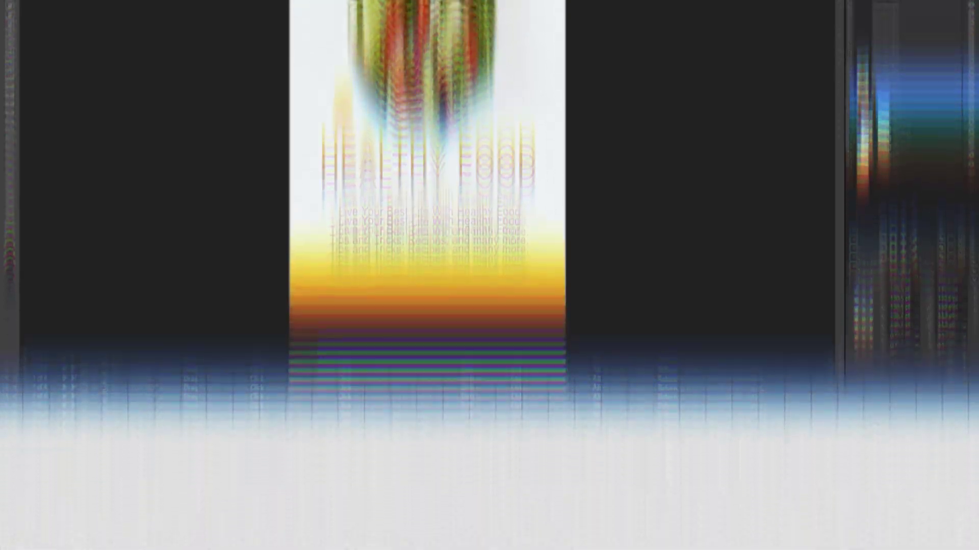